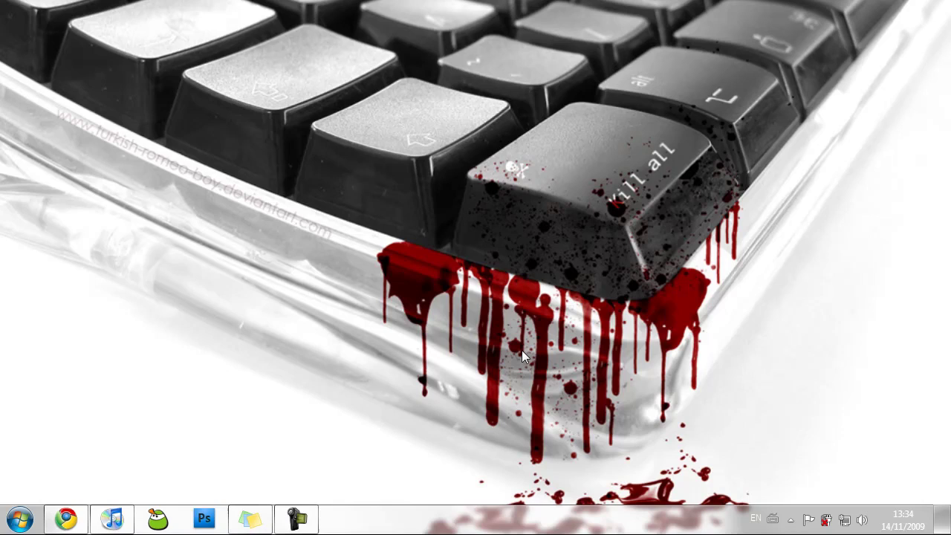
Step: Browse from Computer through Local Disk (C:) and Windows into the System32 folder
{"action": "left_click", "coordinate": [20, 522]}
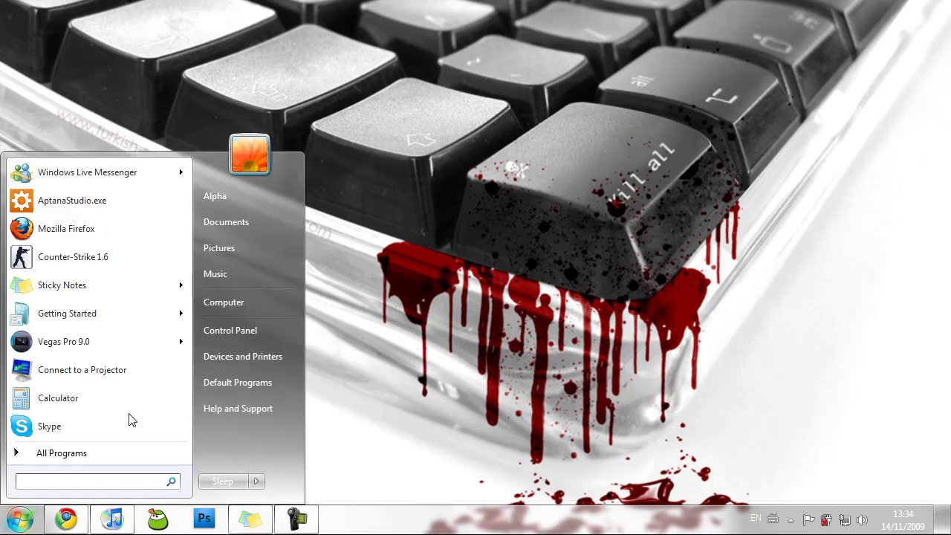
{"action": "left_click", "coordinate": [249, 303]}
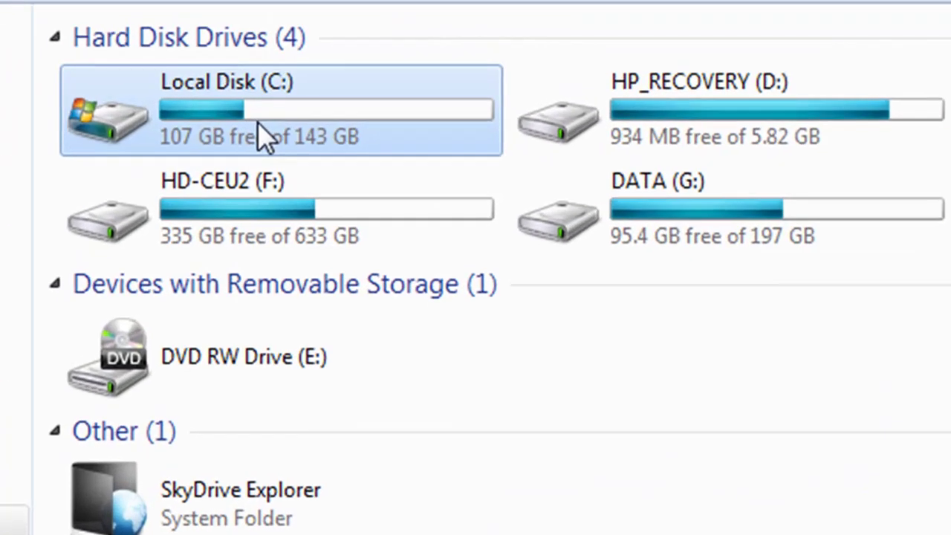
{"action": "double_click", "coordinate": [257, 121]}
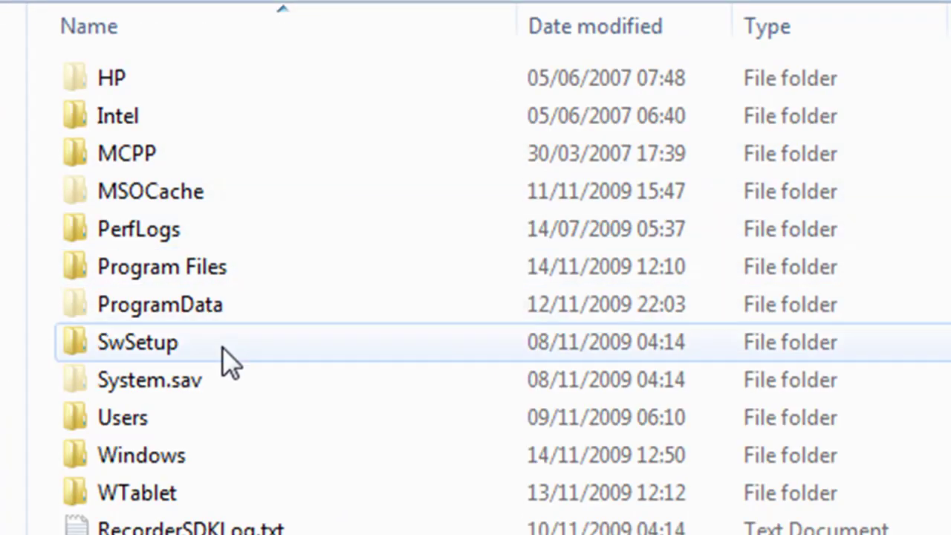
{"action": "double_click", "coordinate": [207, 465]}
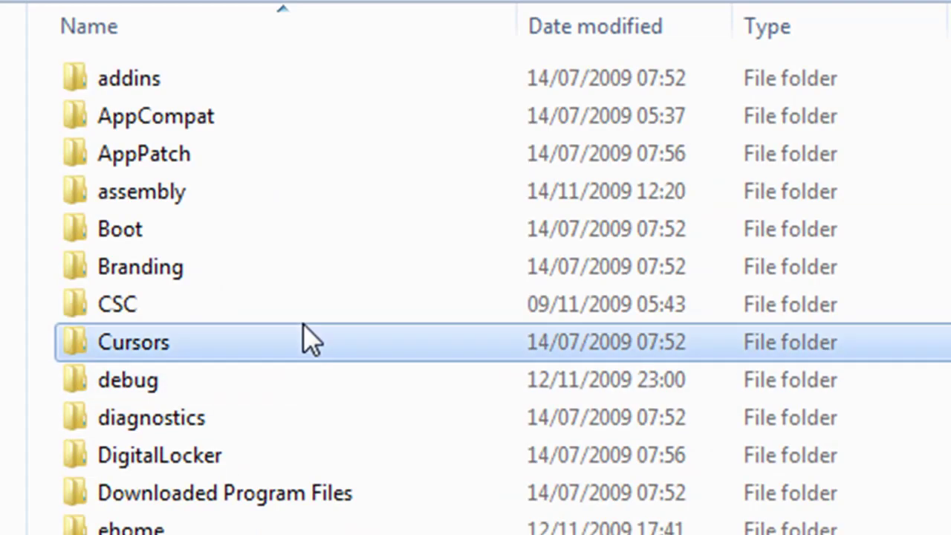
{"action": "scroll", "coordinate": [303, 324], "scroll_direction": "down", "scroll_amount": 12}
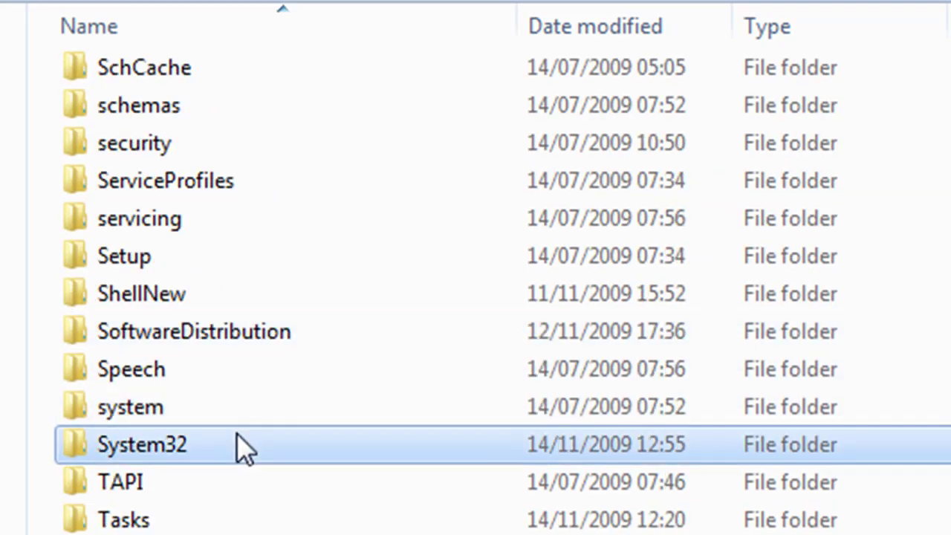
{"action": "double_click", "coordinate": [238, 443]}
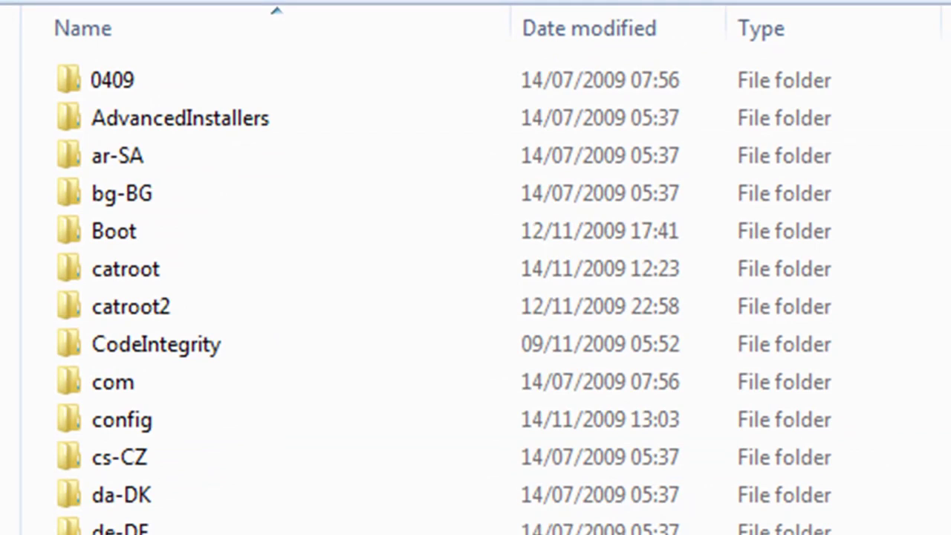
Step: Search System32 for 'scr' instead of '.scr' and scroll down to the listed .scr screensaver files
{"action": "left_click", "coordinate": [857, 0]}
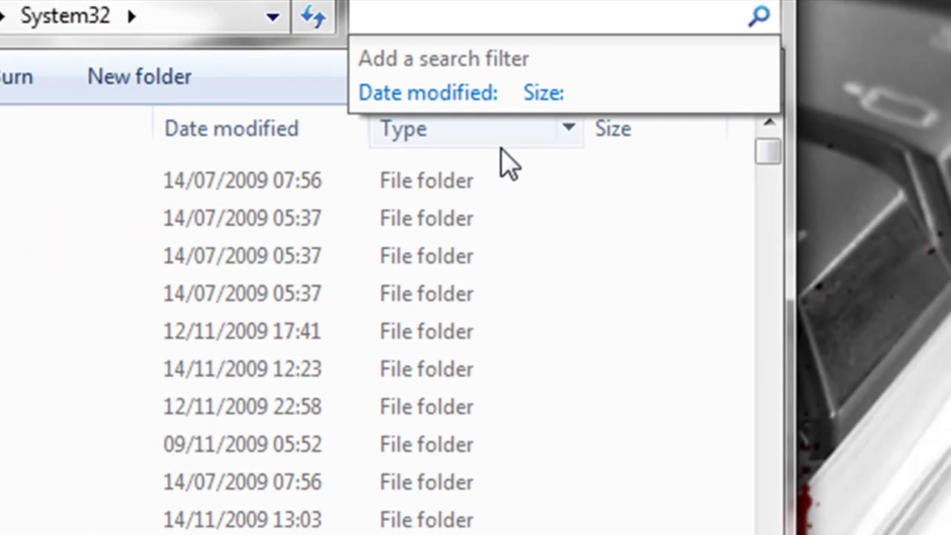
{"action": "type", "text": ".scr"}
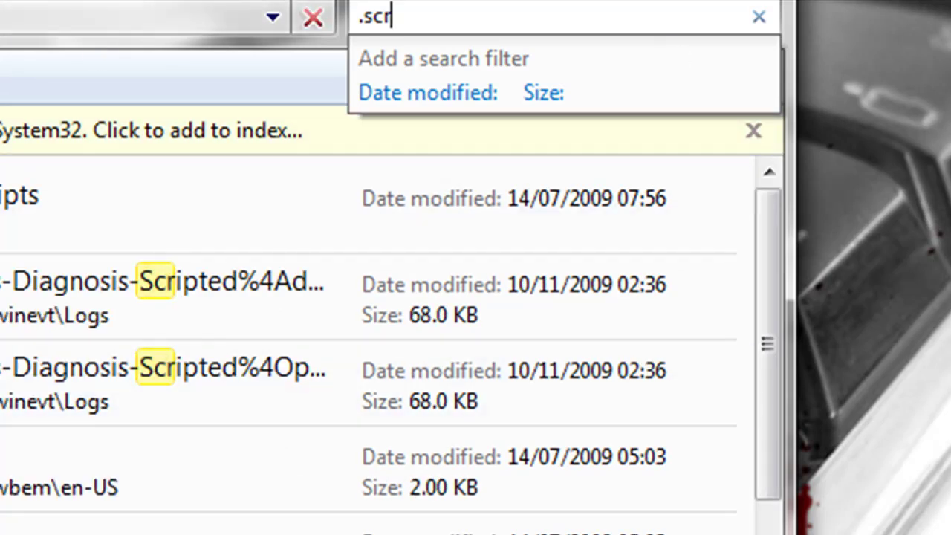
{"action": "left_click", "coordinate": [760, 16]}
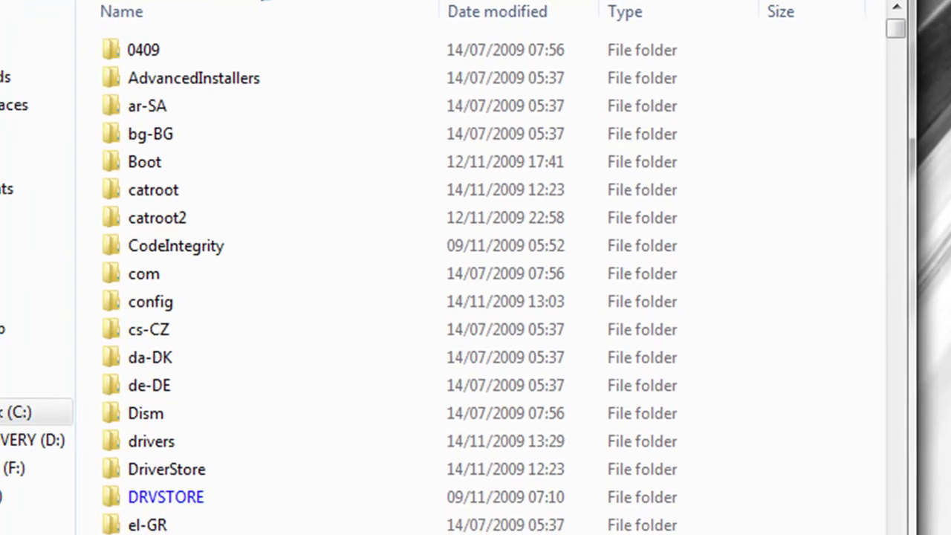
{"action": "type", "text": "scr"}
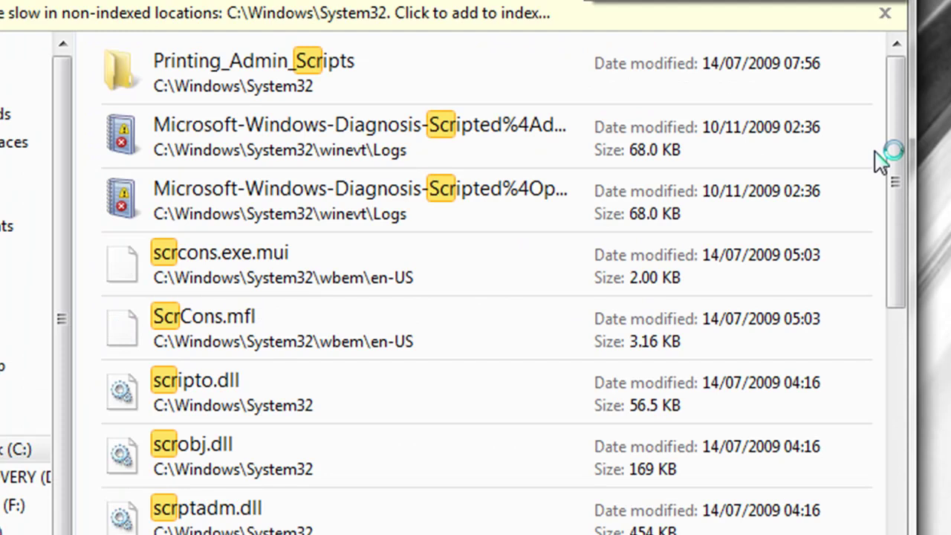
{"action": "left_click_drag", "start_coordinate": [892, 100], "coordinate": [870, 418]}
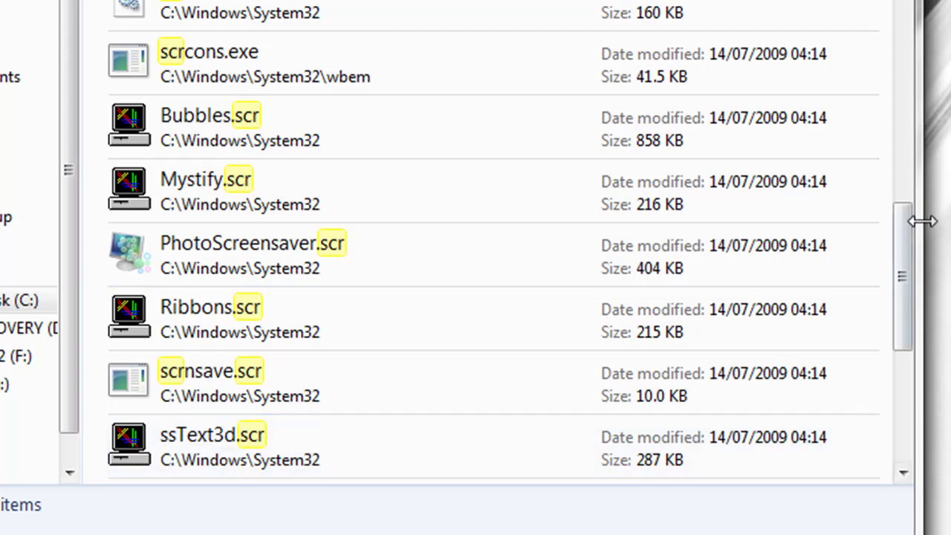
{"action": "left_click_drag", "start_coordinate": [913, 250], "coordinate": [901, 307]}
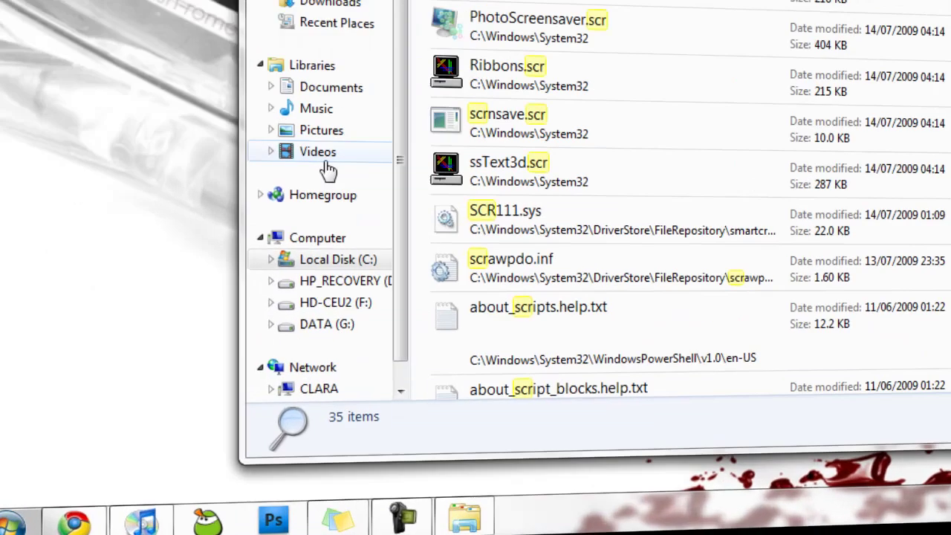
Step: Launch cmd from the Run box and enter ribbons.scr /p65552 at the prompt
{"action": "key", "text": "super+r"}
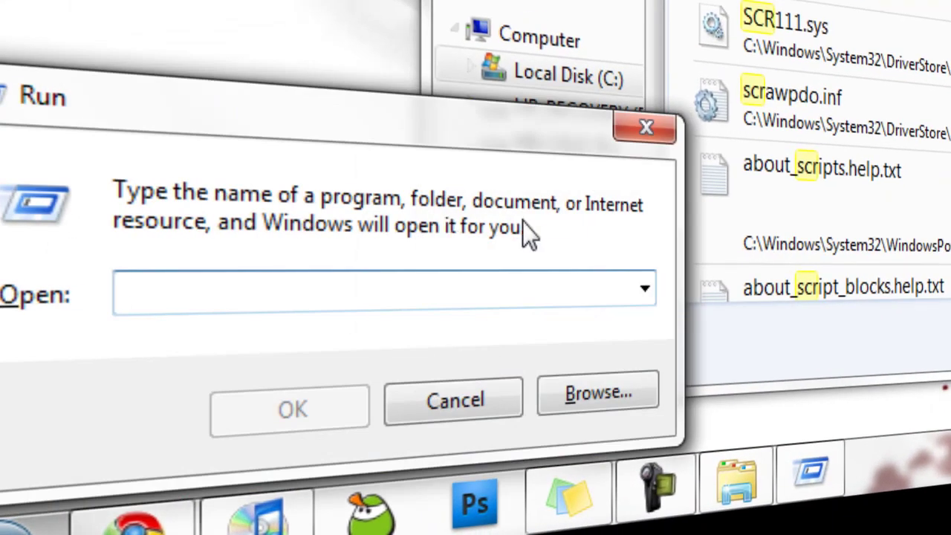
{"action": "type", "text": "cmd"}
{"action": "key", "text": "Return"}
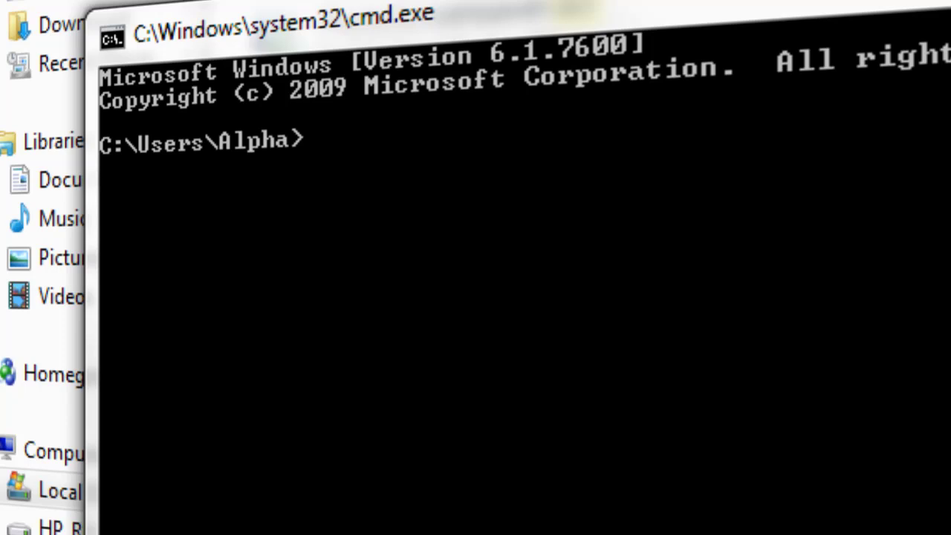
{"action": "type", "text": "ribbons."}
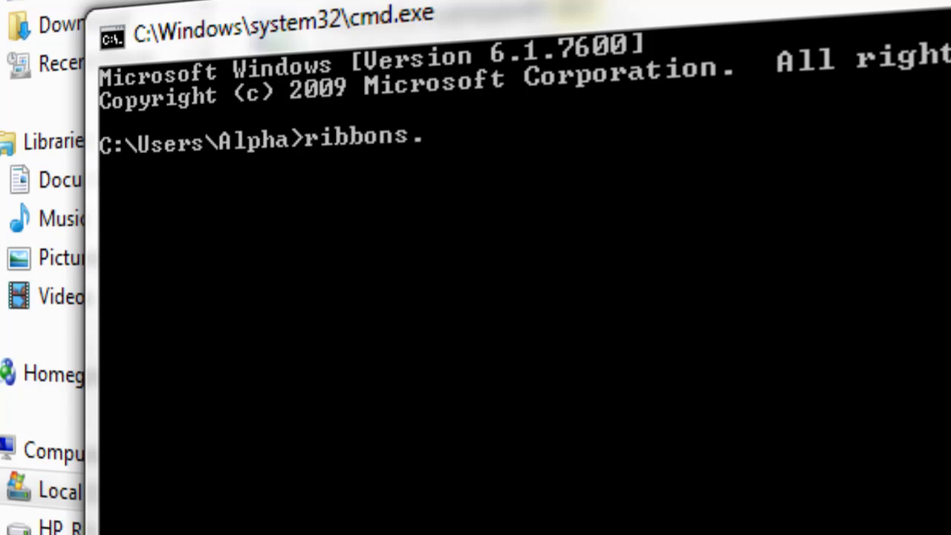
{"action": "type", "text": "scr"}
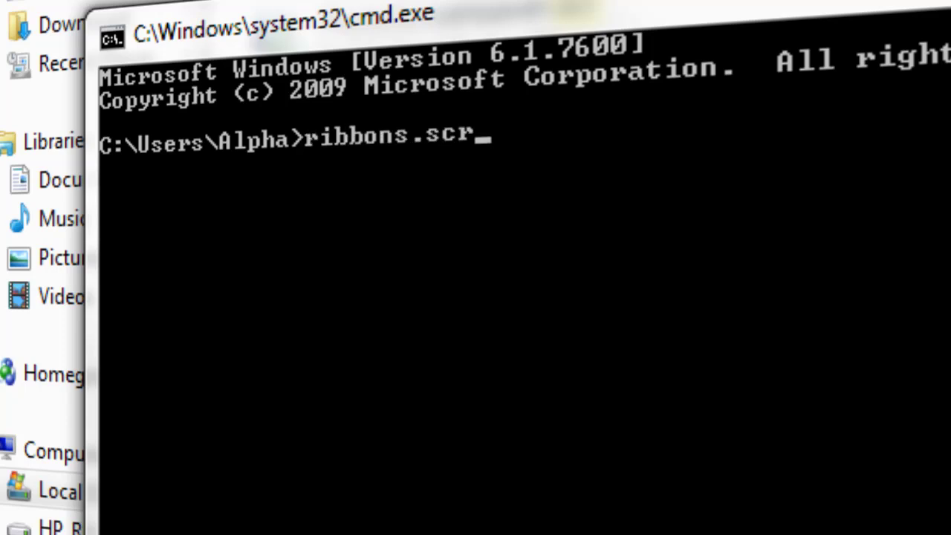
{"action": "type", "text": " /p6555"}
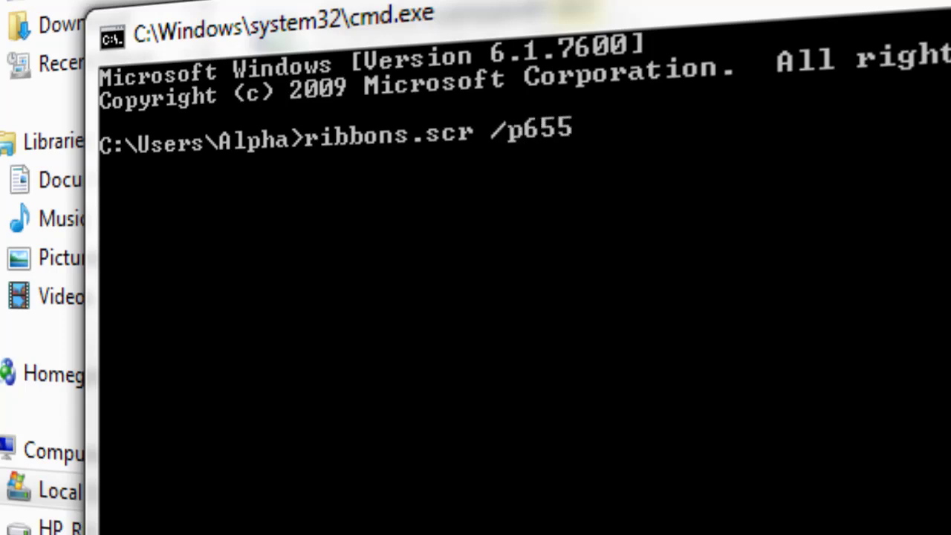
{"action": "type", "text": "2"}
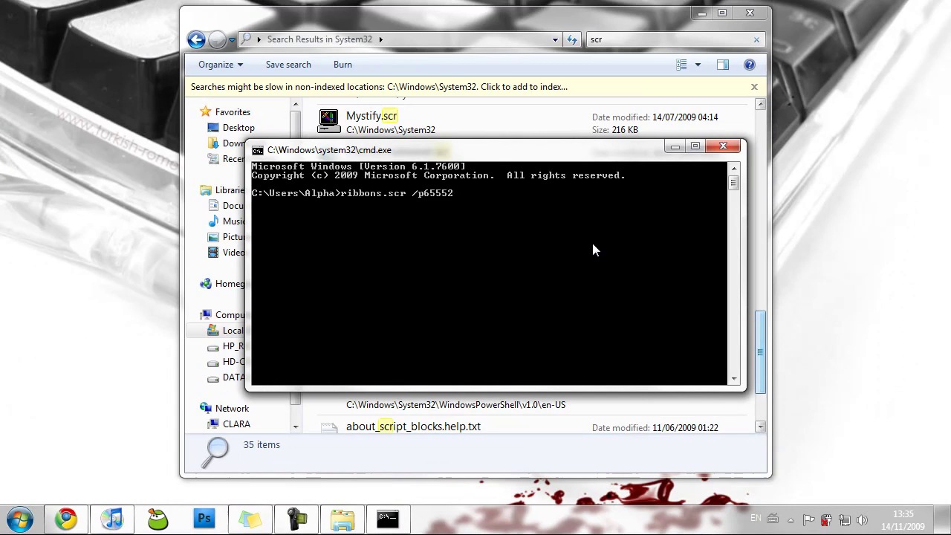
Step: Run ribbons.scr /p65552, then end the Ribbons task from Task Manager's Applications list
{"action": "key", "text": "Return"}
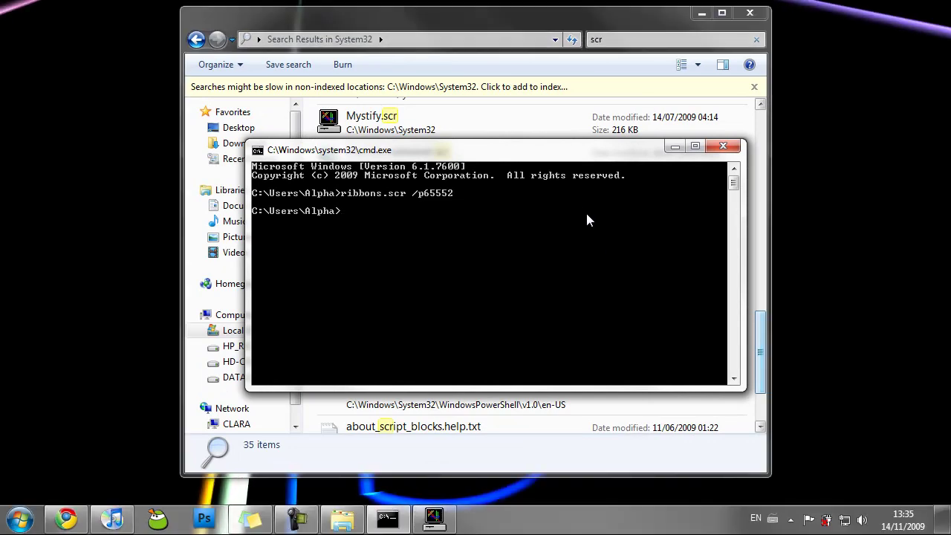
{"action": "mouse_move", "coordinate": [568, 155]}
{"action": "left_mouse_down"}
{"action": "mouse_move", "coordinate": [418, 75]}
{"action": "mouse_move", "coordinate": [344, 127]}
{"action": "mouse_move", "coordinate": [589, 121]}
{"action": "mouse_move", "coordinate": [570, 149]}
{"action": "left_mouse_up"}
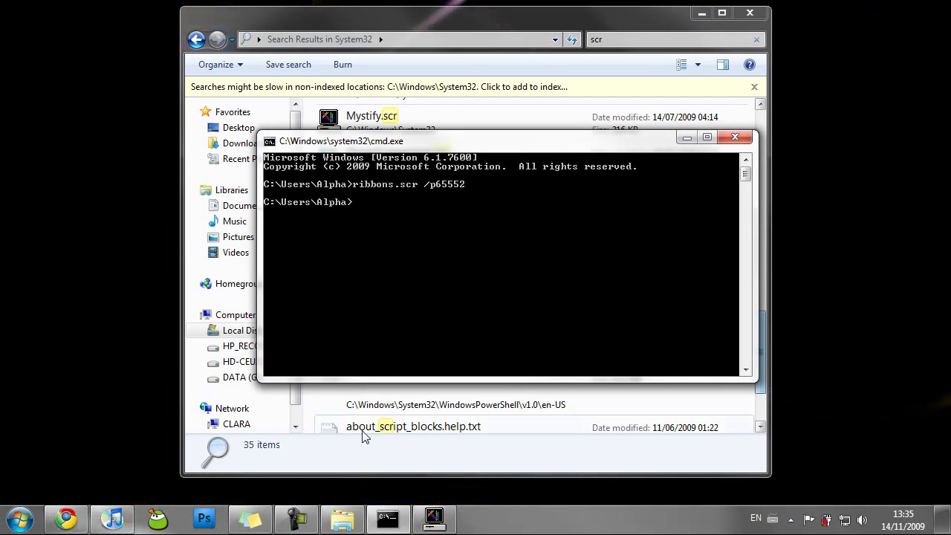
{"action": "right_click", "coordinate": [552, 530]}
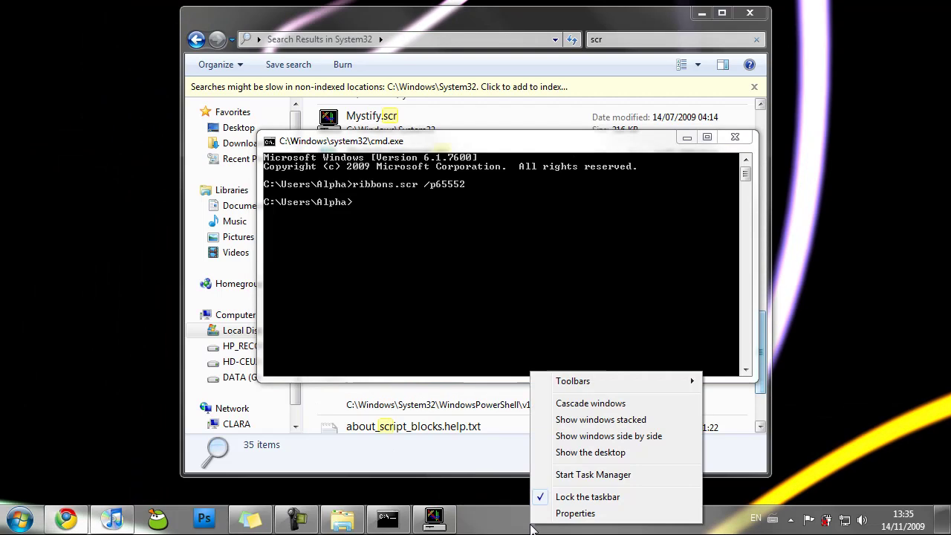
{"action": "left_click", "coordinate": [609, 475]}
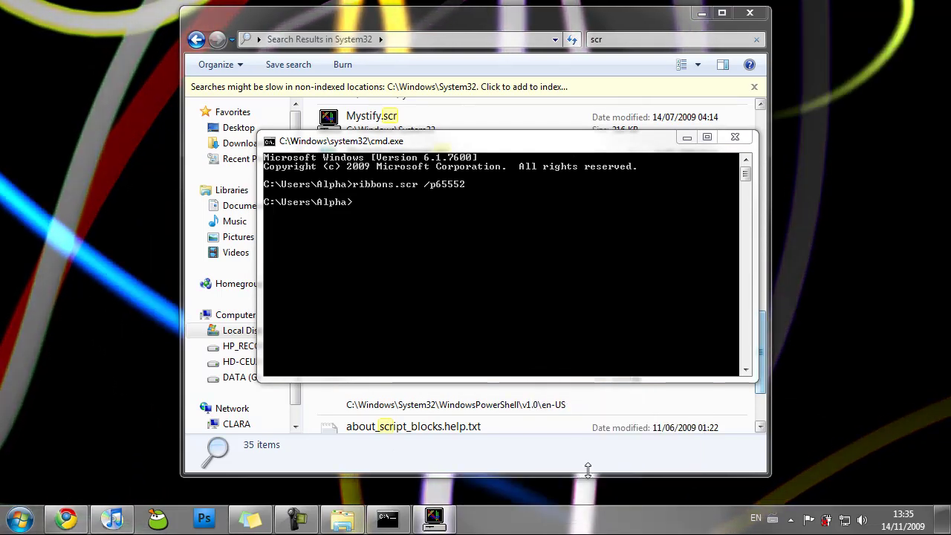
{"action": "double_click", "coordinate": [550, 148]}
{"action": "left_click_drag", "start_coordinate": [312, 18], "coordinate": [361, 81]}
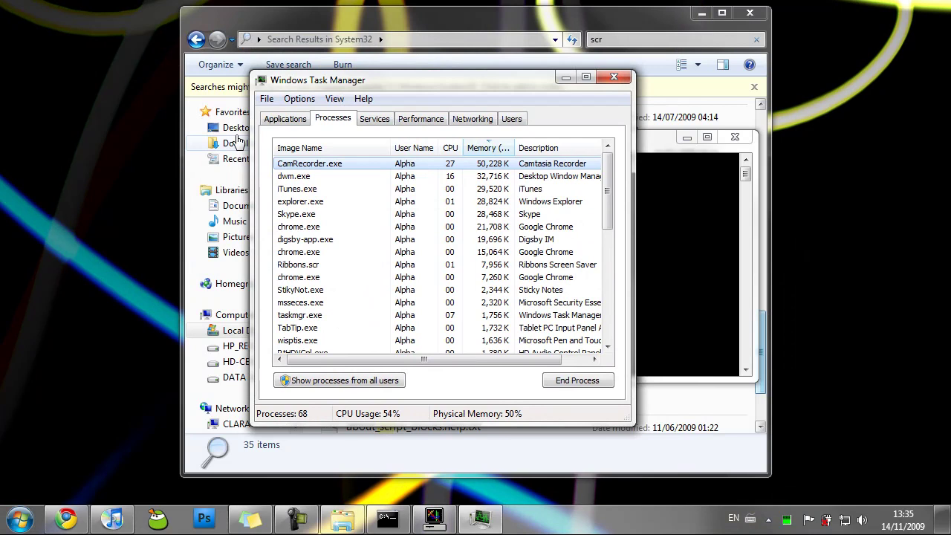
{"action": "left_click", "coordinate": [281, 119]}
{"action": "left_click", "coordinate": [305, 201]}
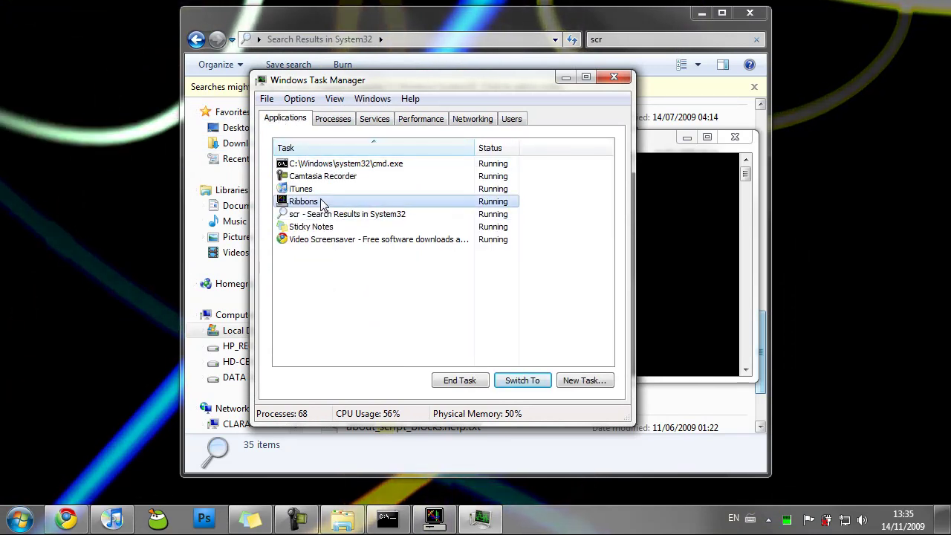
{"action": "left_click", "coordinate": [454, 380]}
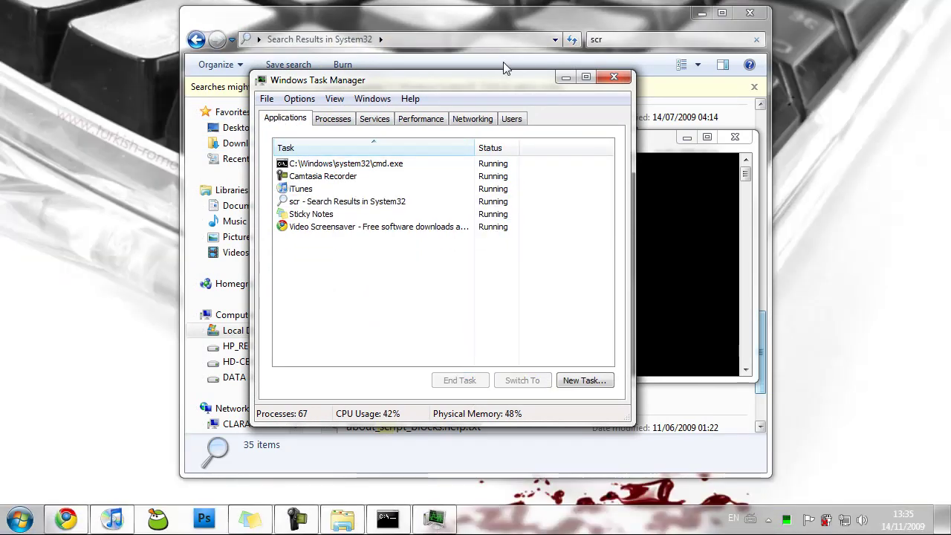
{"action": "left_click", "coordinate": [614, 76]}
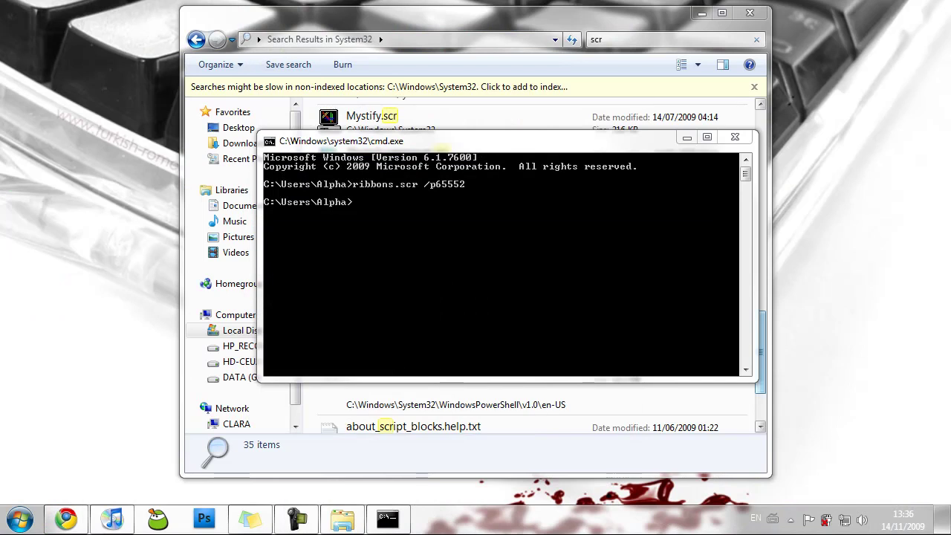
Step: Restore the Video Screensaver page in Chrome and start the Video Screensaver 1 download
{"action": "left_click", "coordinate": [65, 518]}
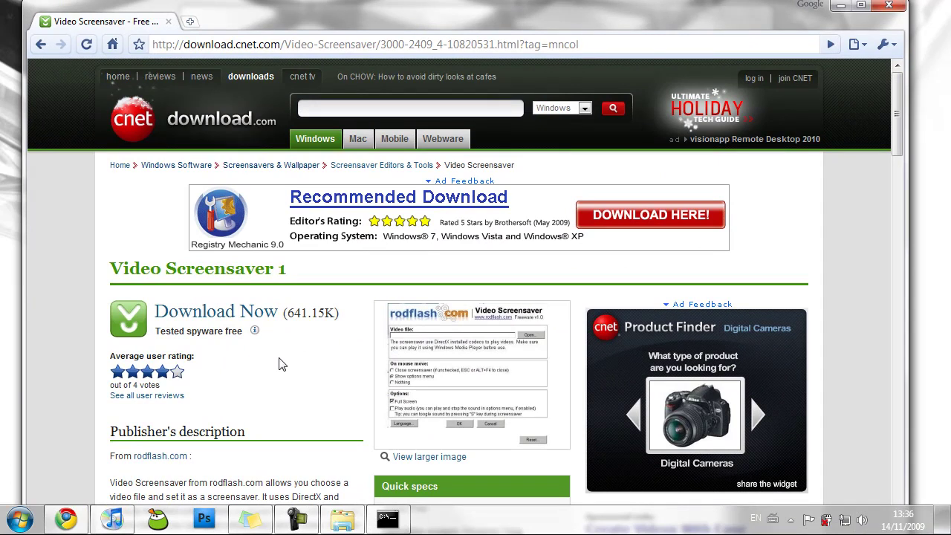
{"action": "left_click", "coordinate": [216, 318]}
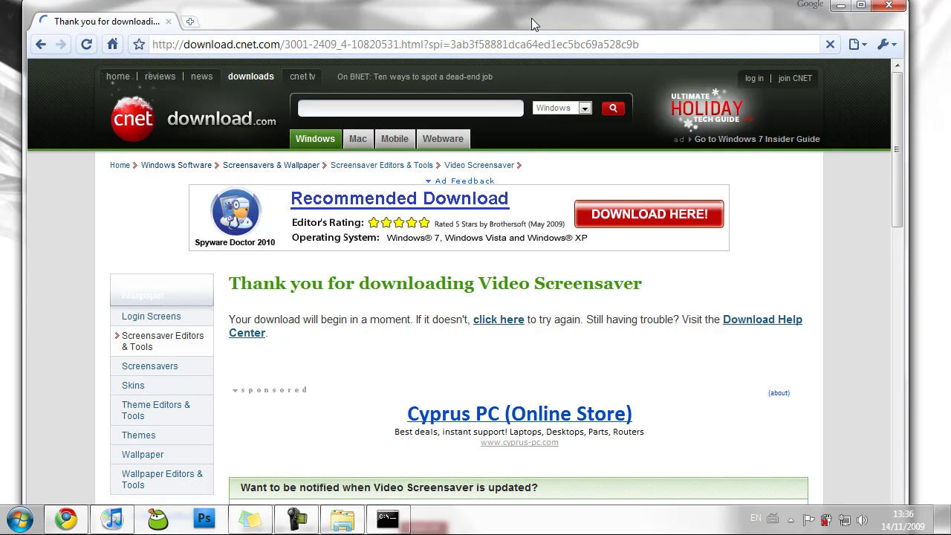
{"action": "left_click_drag", "start_coordinate": [532, 18], "coordinate": [540, 0]}
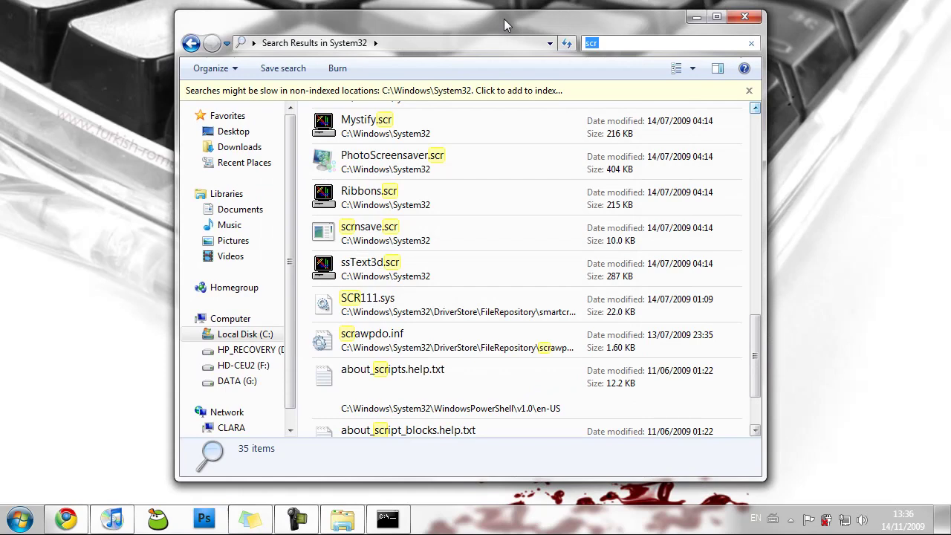
Step: Run the misspelled sstxt3d.scr /p65 command in Command Prompt, which gets rejected
{"action": "left_click_drag", "start_coordinate": [446, 26], "coordinate": [496, 223]}
{"action": "left_click", "coordinate": [379, 211]}
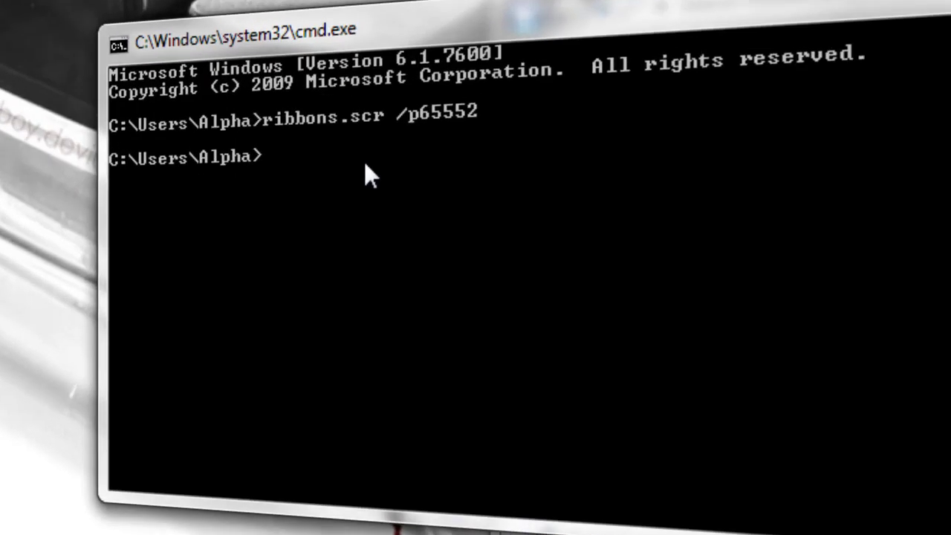
{"action": "type", "text": "sstxt3d.scr"}
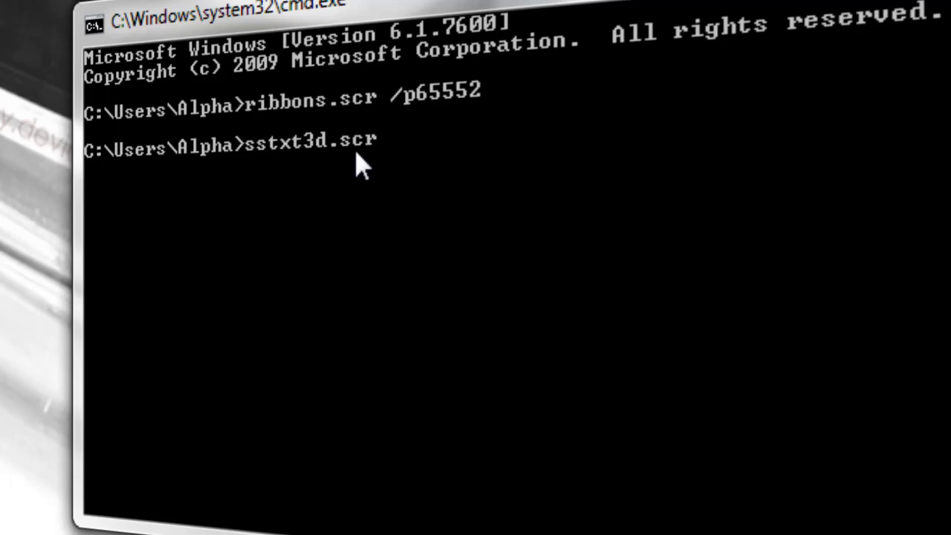
{"action": "type", "text": " /p65552"}
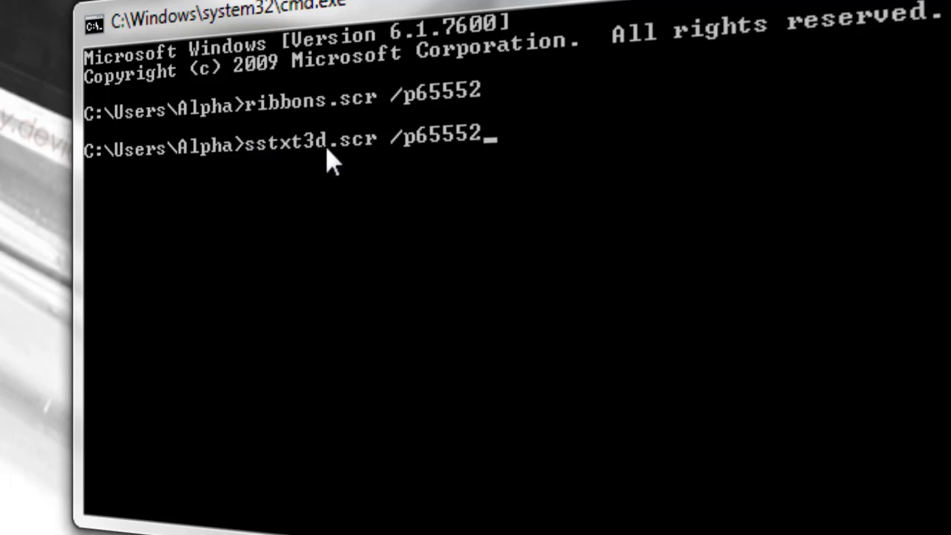
{"action": "key", "text": "Return"}
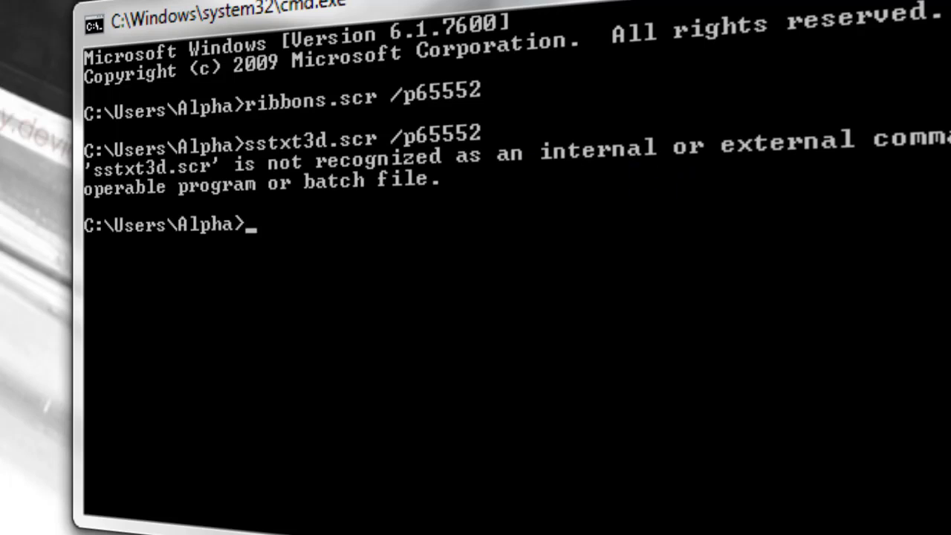
Step: Check the file name in System32, then run ssText3d.scr /p65552 instead
{"action": "key", "text": "alt+Tab"}
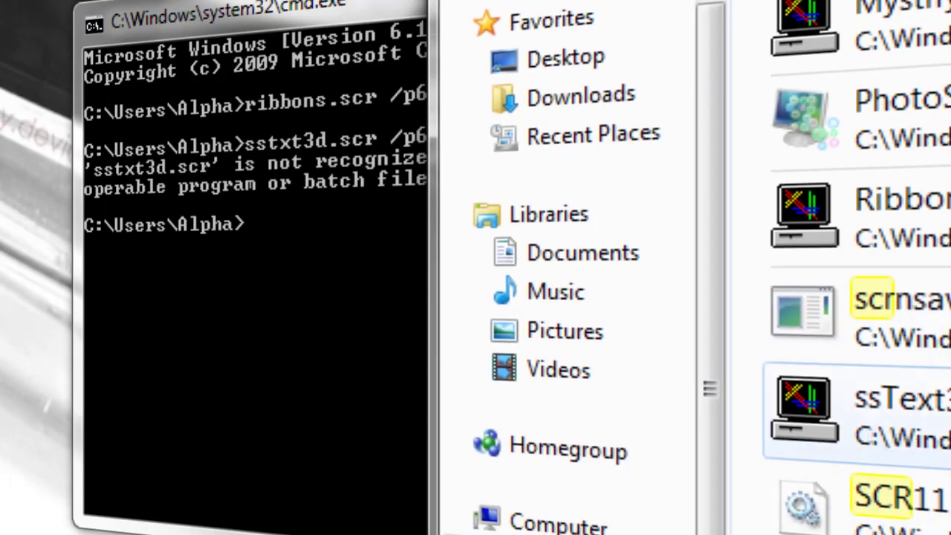
{"action": "left_click", "coordinate": [367, 22]}
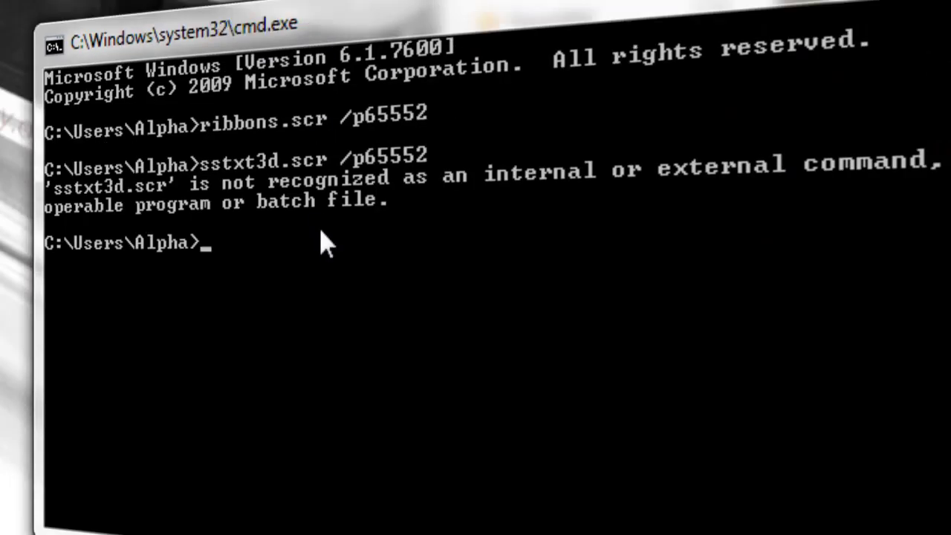
{"action": "type", "text": "ssText"}
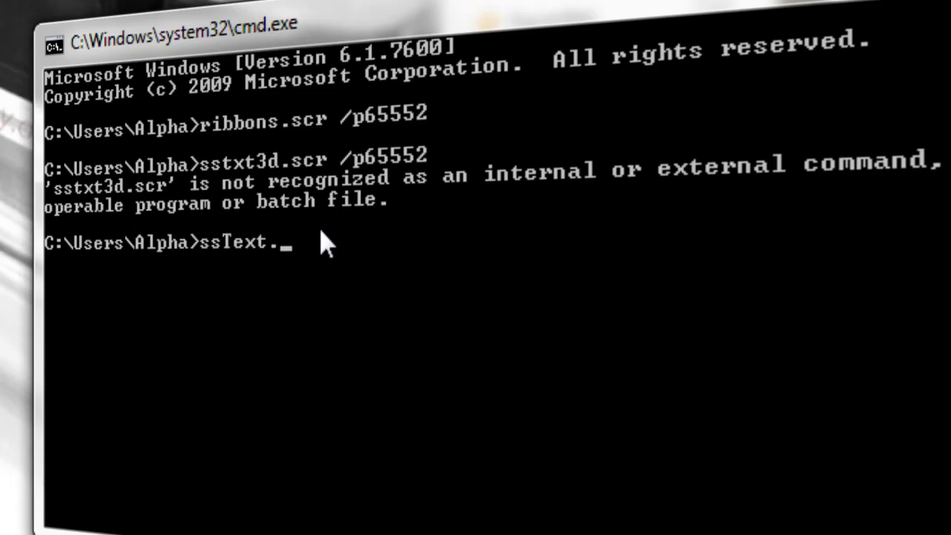
{"action": "type", "text": "3d.scr /p65552"}
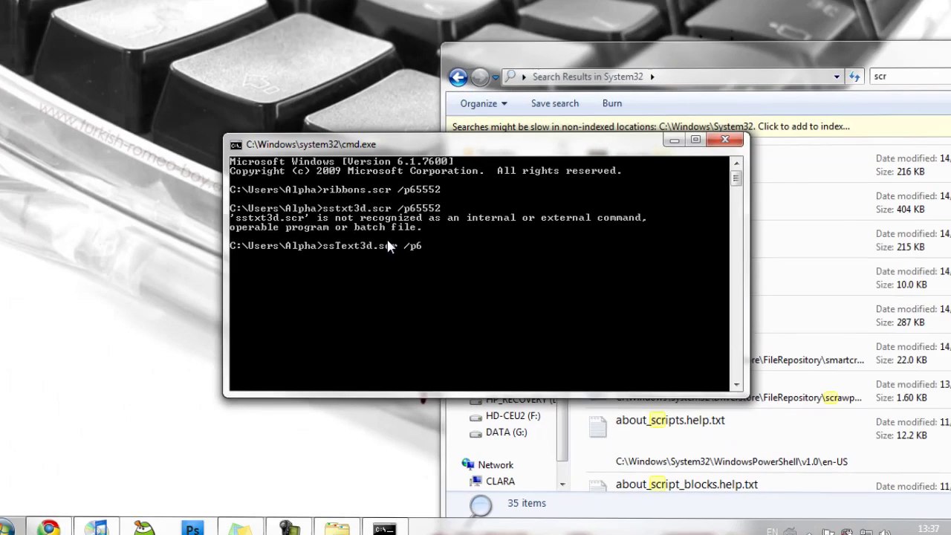
{"action": "key", "text": "Return"}
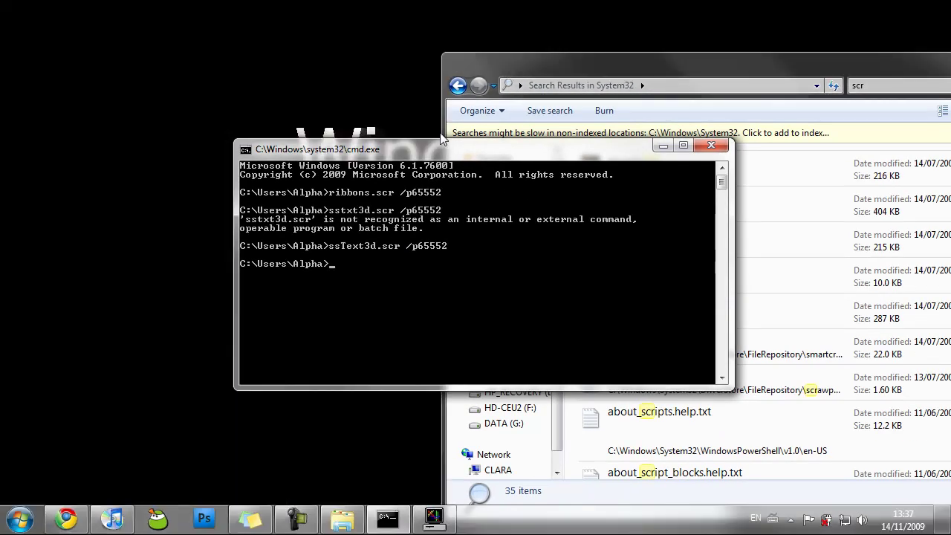
Step: Push the cmd window aside and hide both Explorer and Command Prompt to reveal the 3D Text background
{"action": "left_click_drag", "start_coordinate": [290, 149], "coordinate": [945, 234]}
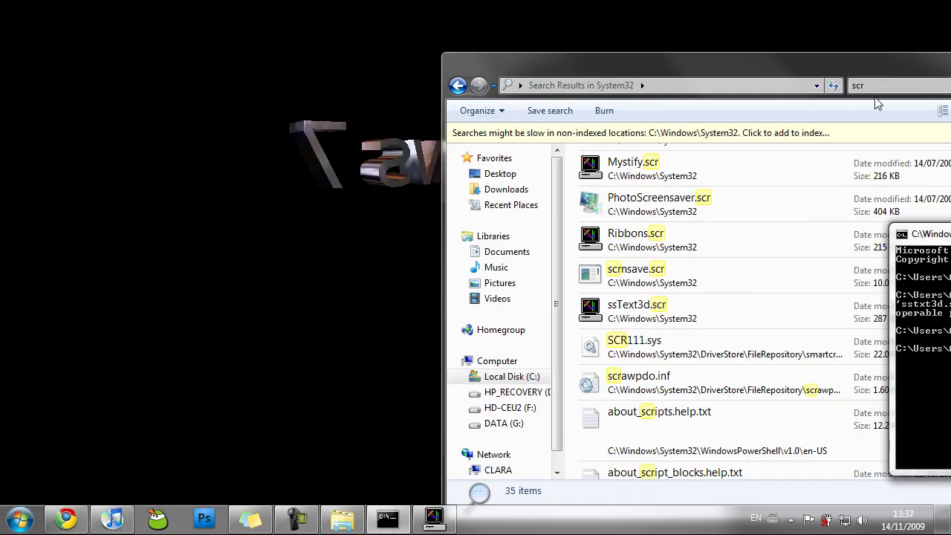
{"action": "key", "text": "alt+F4"}
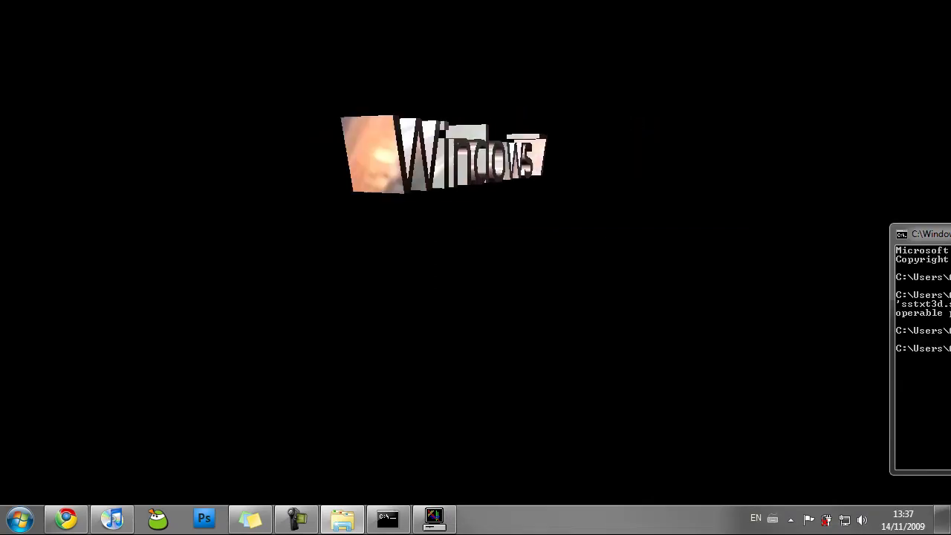
{"action": "key", "text": "alt+F4"}
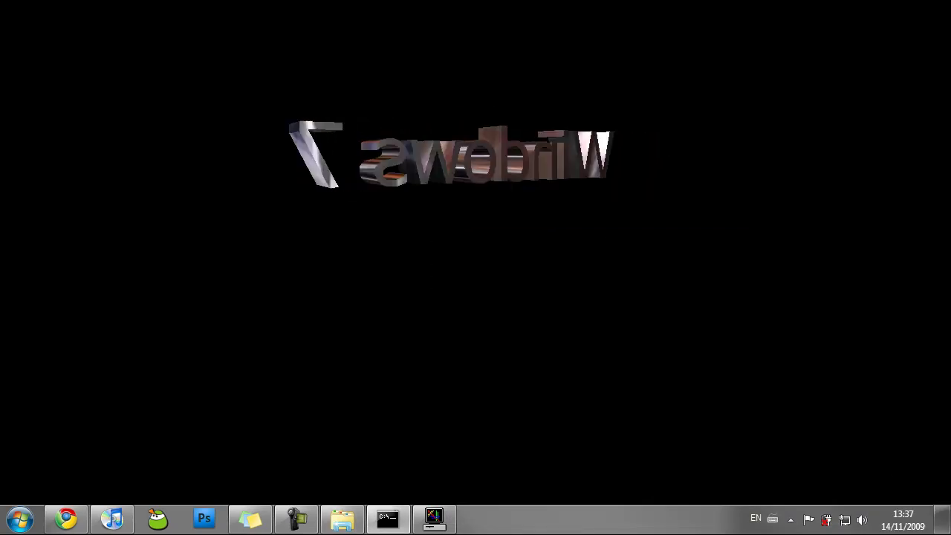